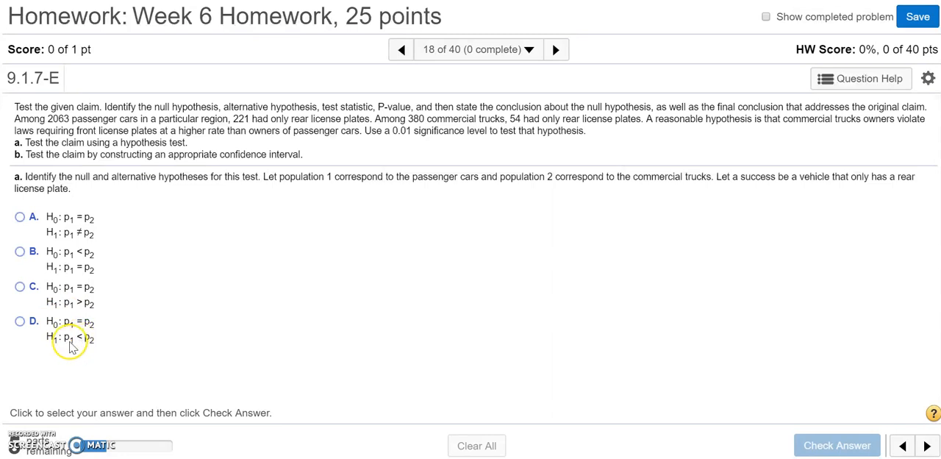
Answer the hypotheses question with option D (H0: p1 = p2, H1: p1 < p2) and submit it for checking.
click(20, 321)
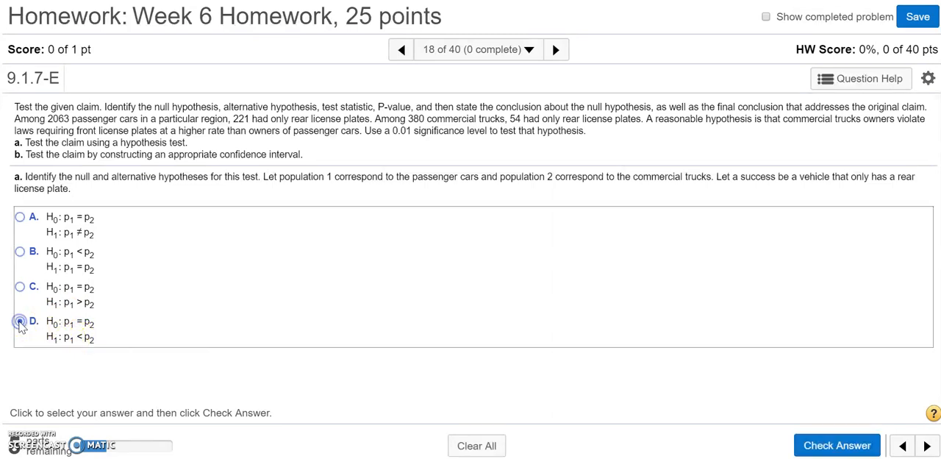
click(825, 446)
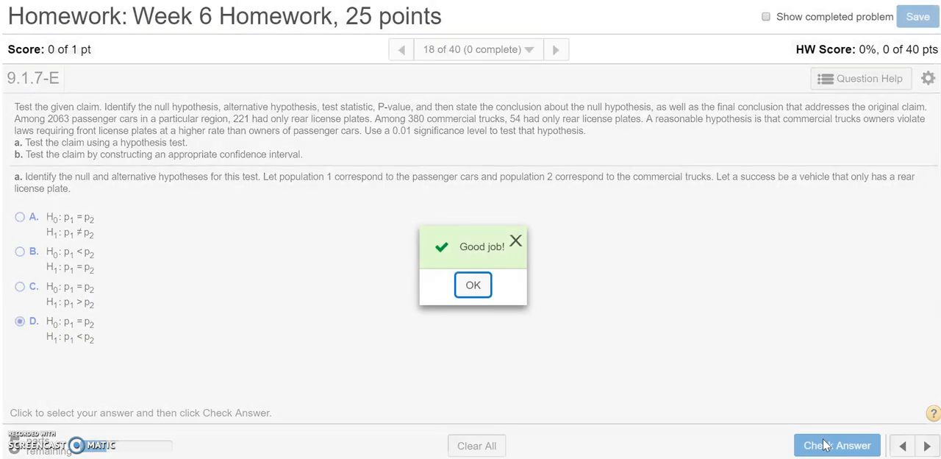
click(475, 287)
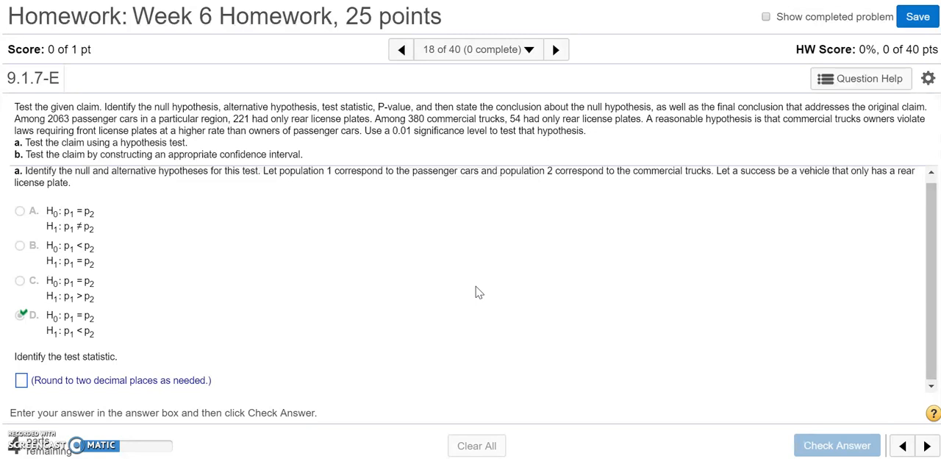
Open StatCrunch from the question's help options and shrink its window so the homework question stays readable.
click(827, 83)
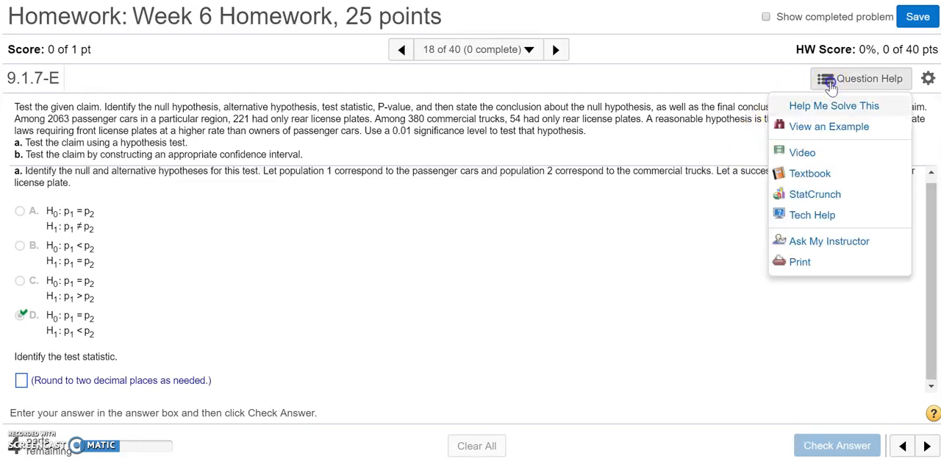
click(815, 196)
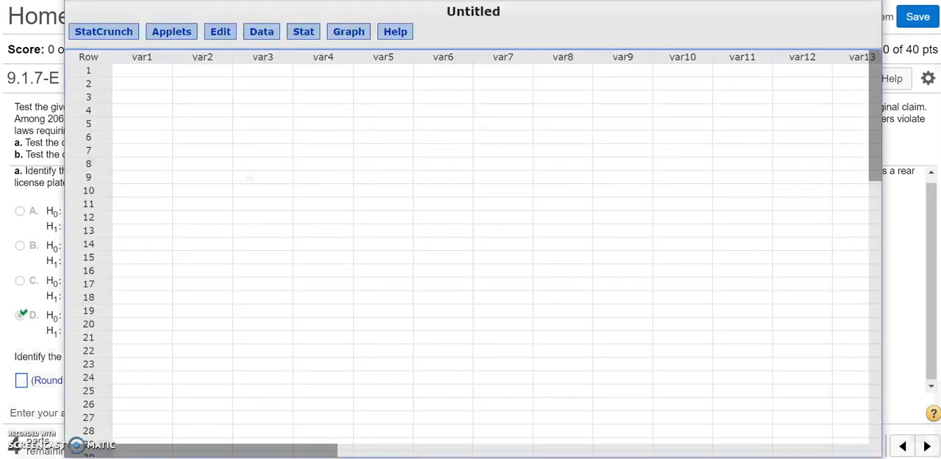
drag(66, 0, 293, 141)
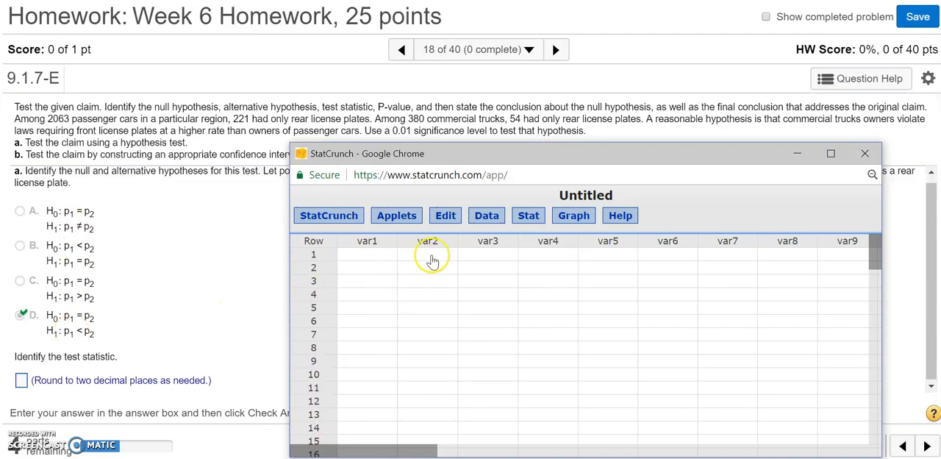
Start a two-sample proportion analysis with summary data in StatCrunch.
click(528, 218)
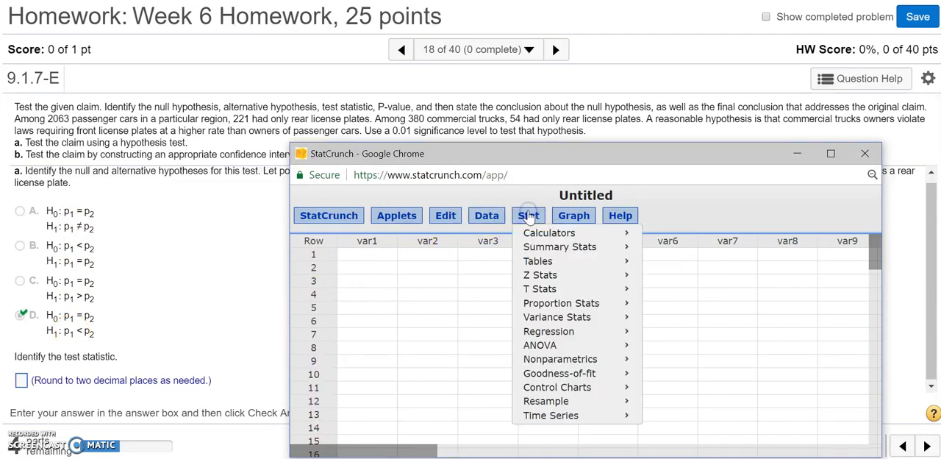
mouse_move(548, 305)
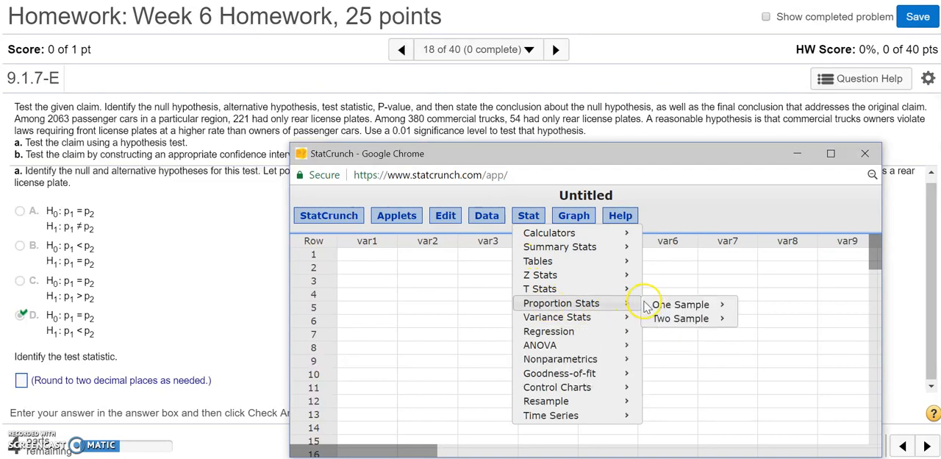
mouse_move(676, 324)
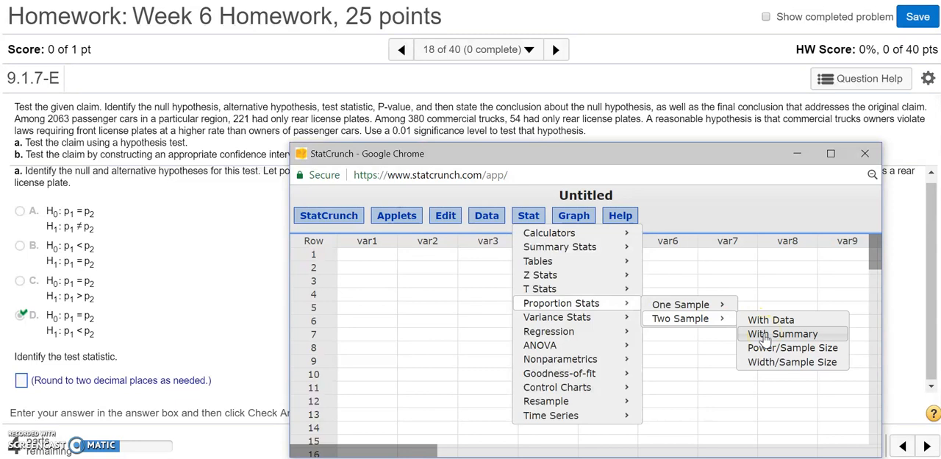
click(765, 335)
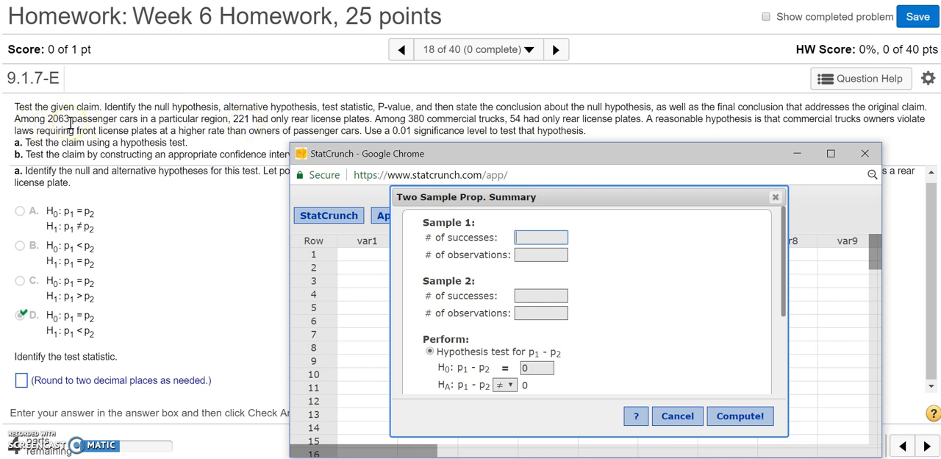
Enter 221 successes out of 2063 observations for sample 1 and 54 successes out of 380 for sample 2.
click(529, 254)
click(535, 255)
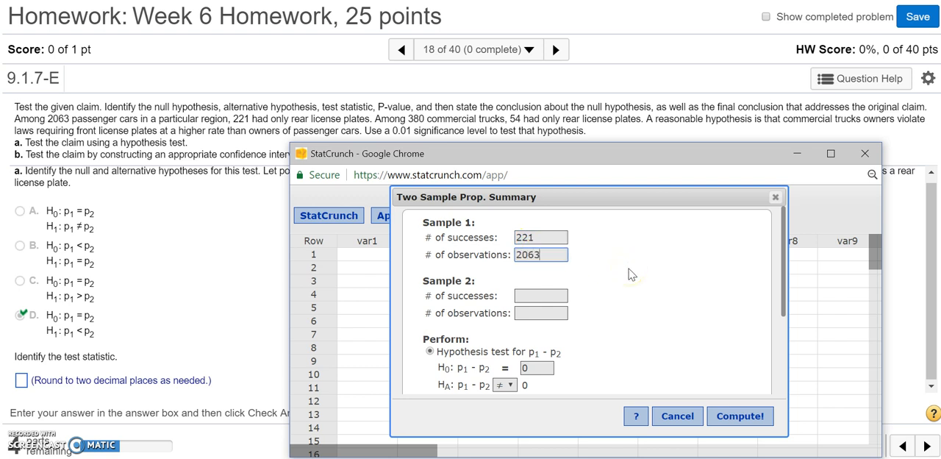
click(558, 294)
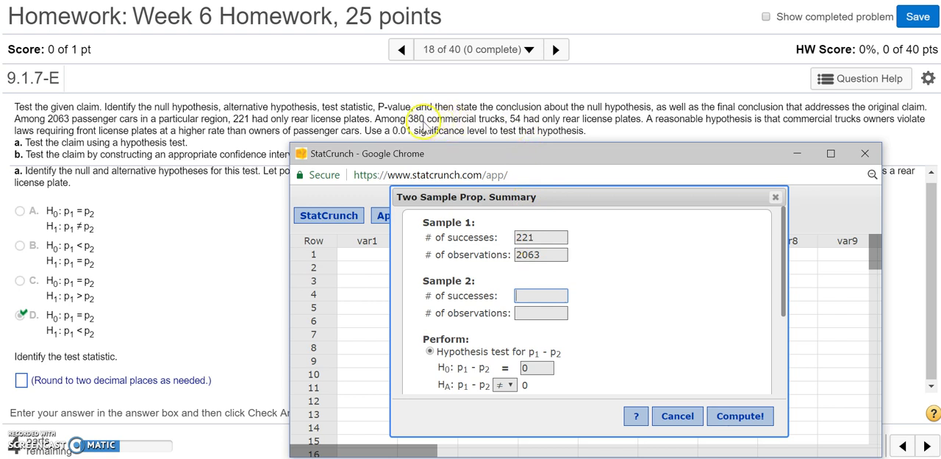
click(556, 291)
click(555, 291)
text(54)
click(556, 311)
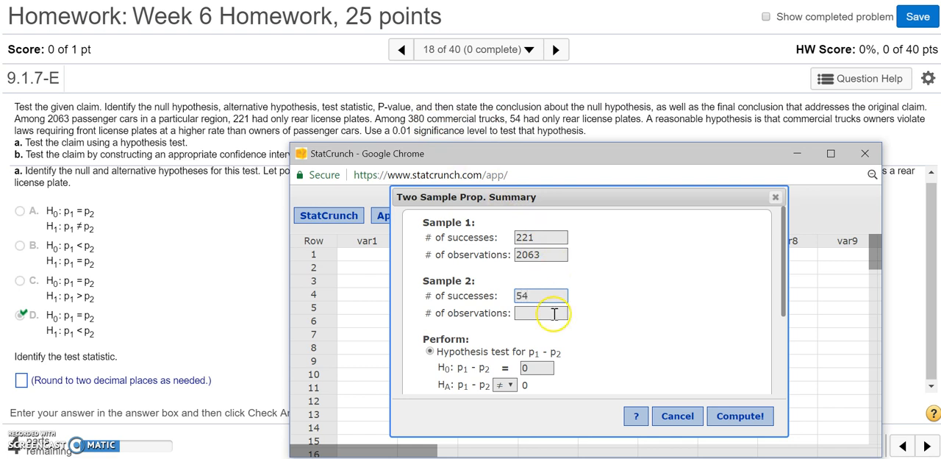
text(380)
Set the alternative hypothesis to p1 - p2 < 0, compute the hypothesis test, and reposition the results so the whole table shows.
drag(784, 307, 786, 353)
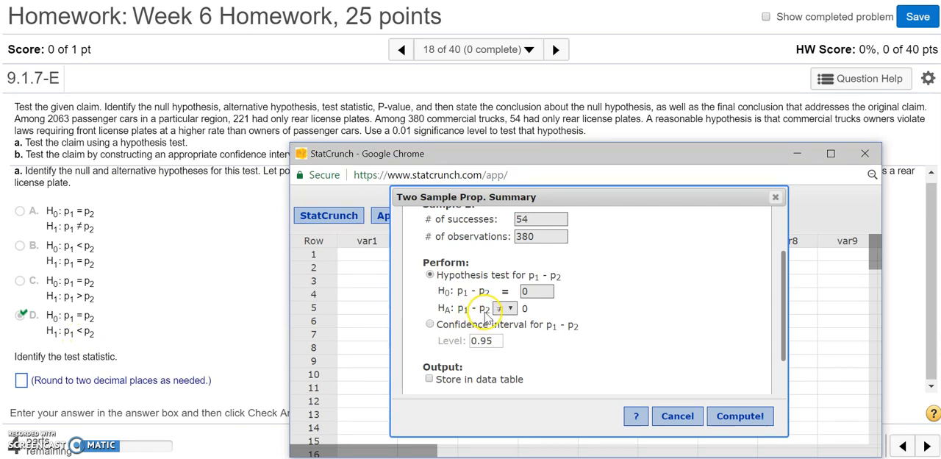
click(507, 310)
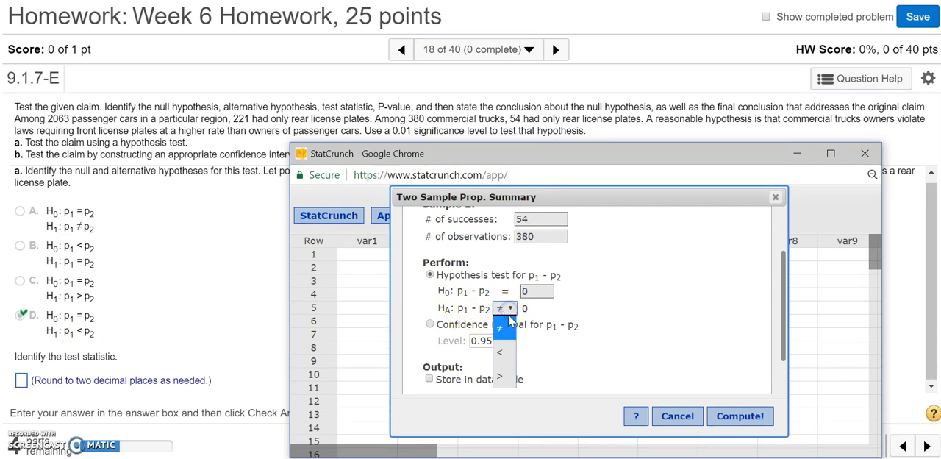
click(504, 353)
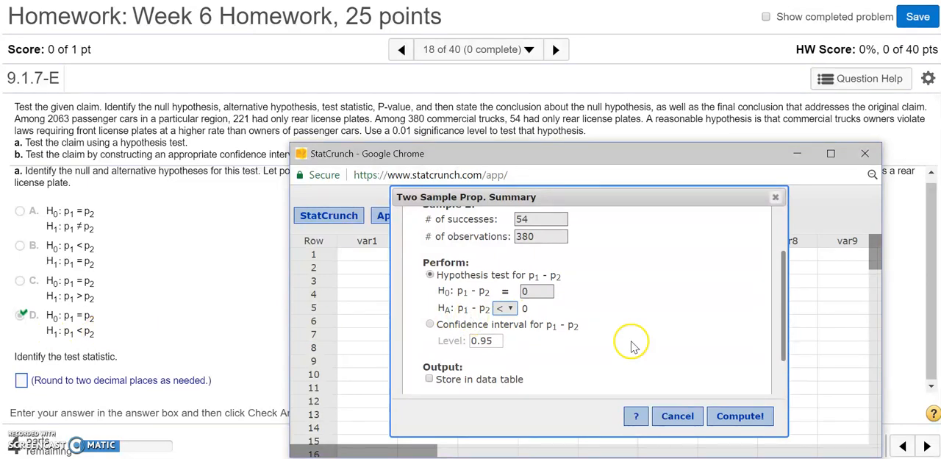
scroll(649, 348, down, 2)
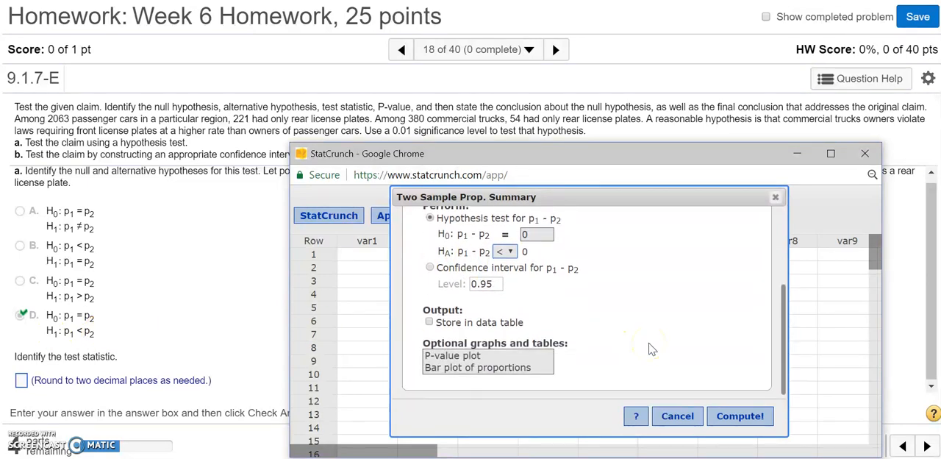
click(740, 417)
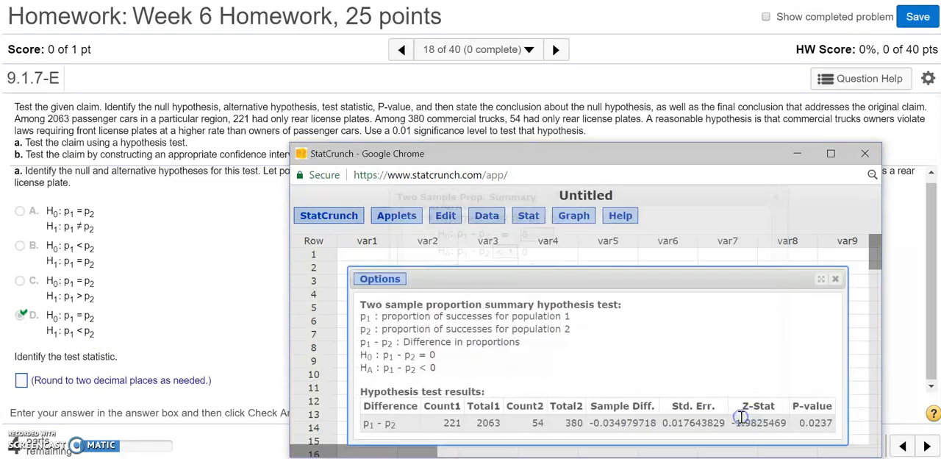
drag(733, 280, 718, 202)
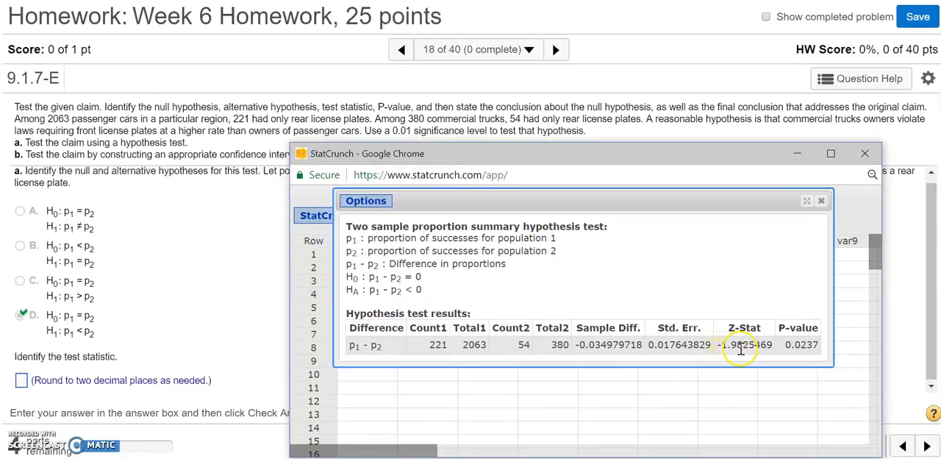
Enter -1.98 as the test statistic in the homework question and submit it for checking.
click(22, 381)
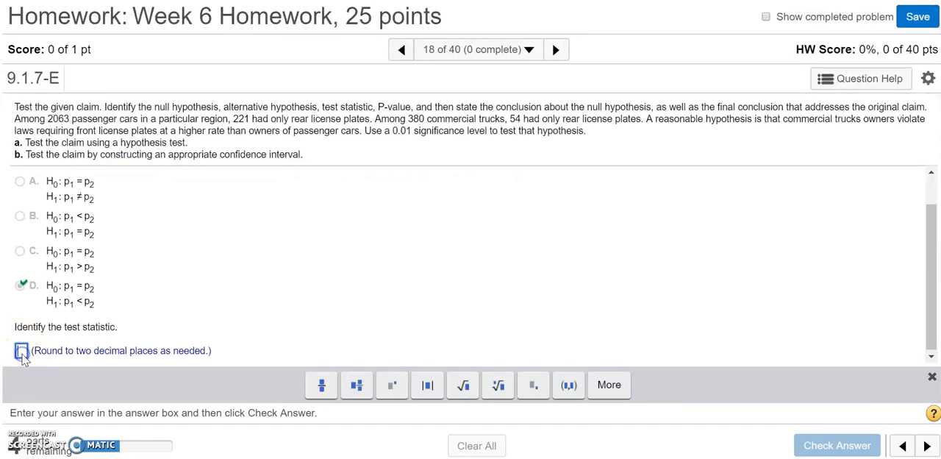
text(-1.)
text(98)
click(843, 452)
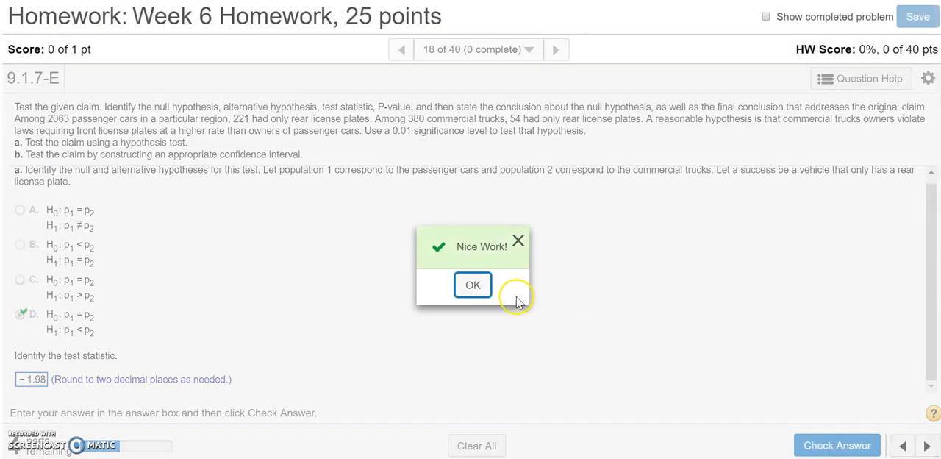
click(478, 287)
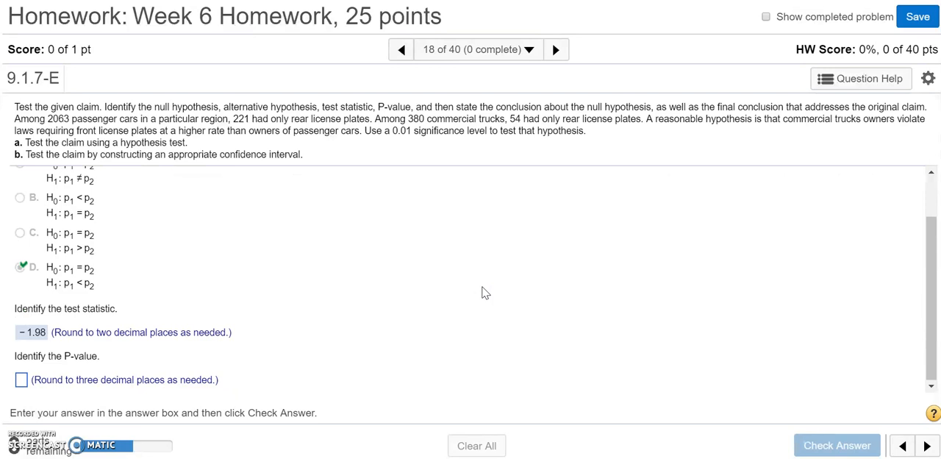
Consult the StatCrunch results, enter 0.024 as the P-value in the homework, and submit it for checking.
key(alt+Tab)
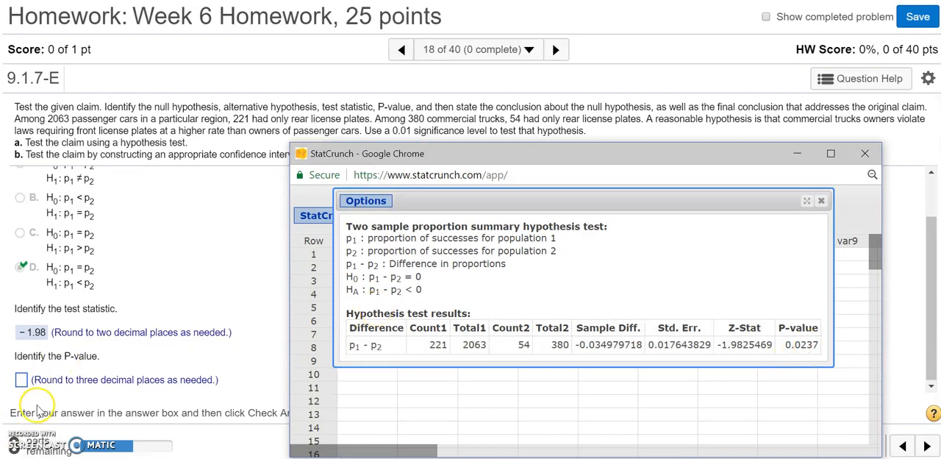
click(22, 380)
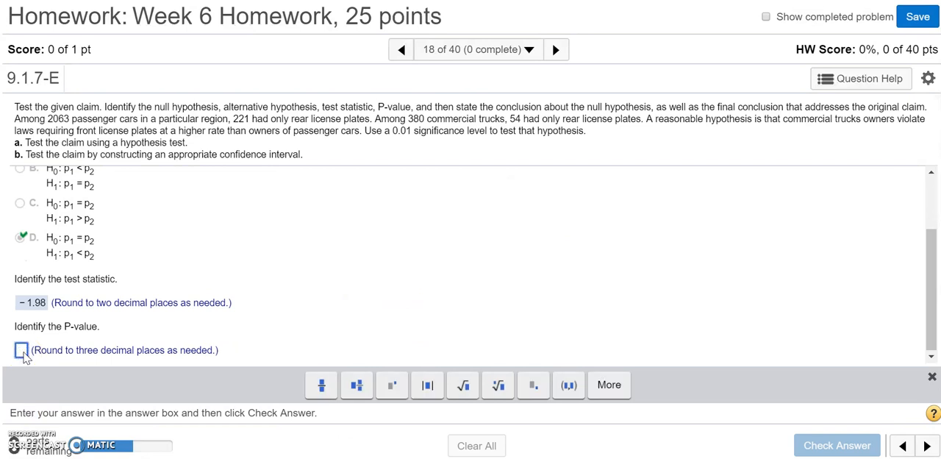
text(0.024)
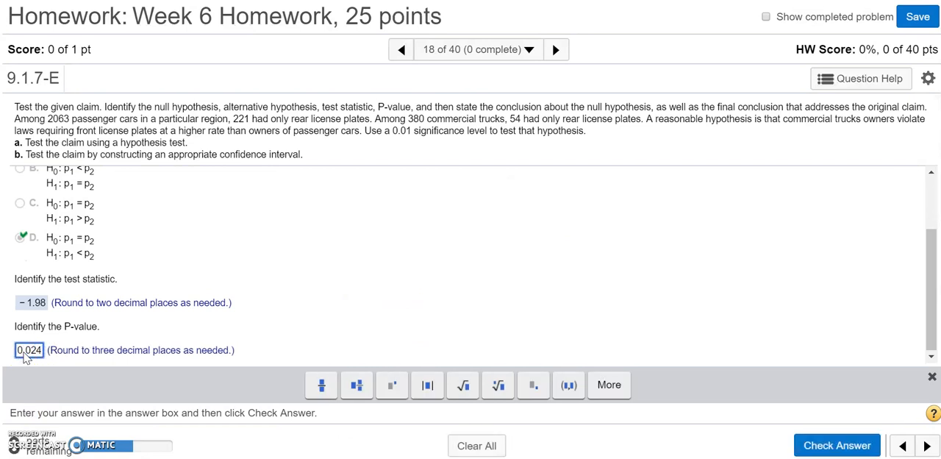
click(829, 446)
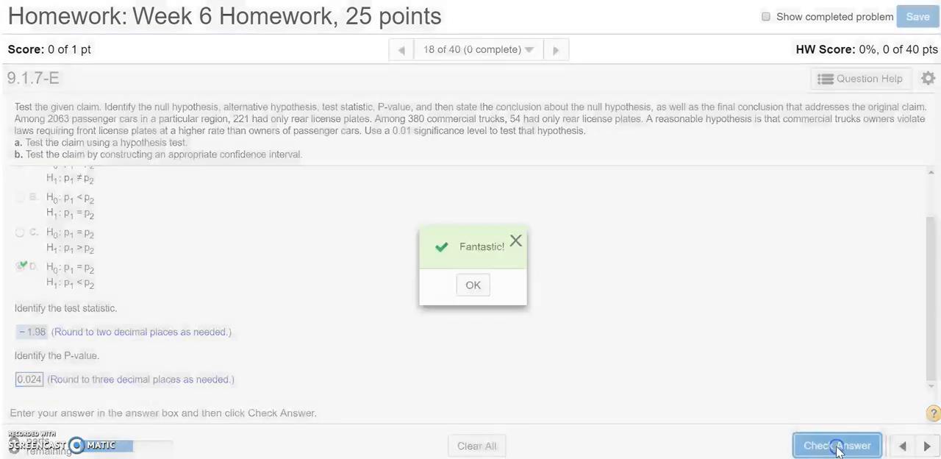
click(471, 285)
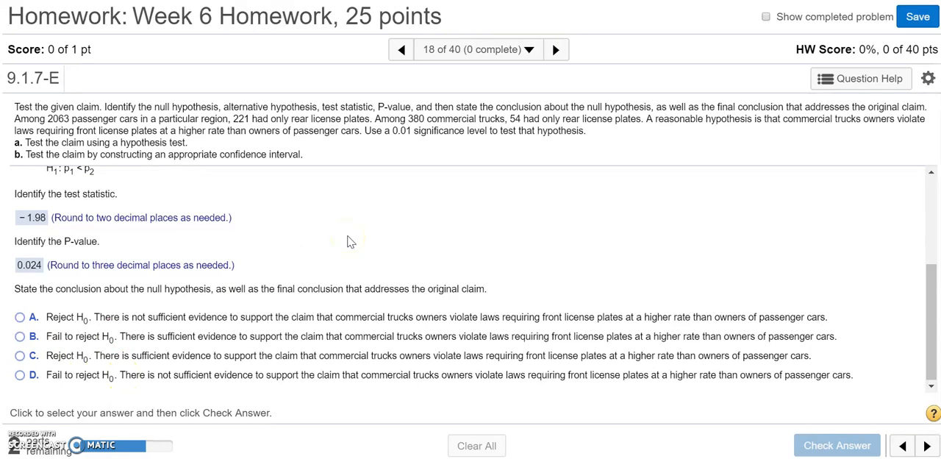
Review the chosen hypotheses, answer the conclusion question with option D (fail to reject H0, not sufficient evidence), and submit it for checking.
scroll(350, 242, up, 3)
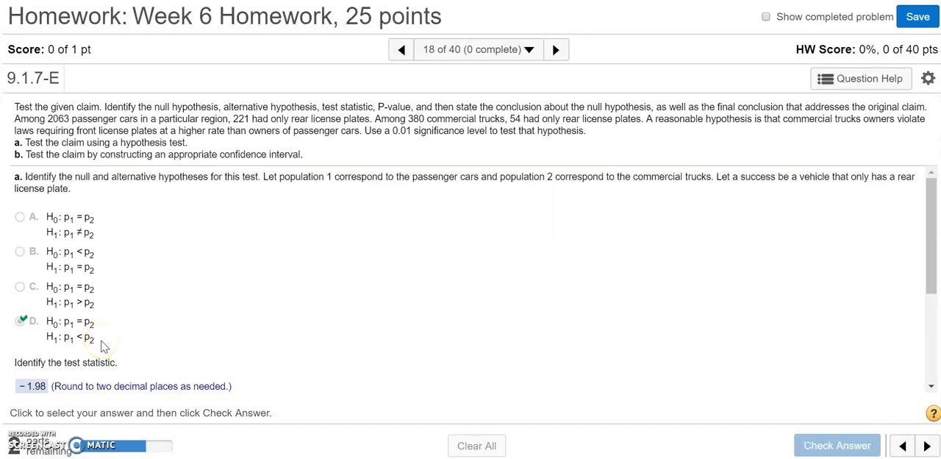
drag(101, 341, 106, 321)
click(106, 321)
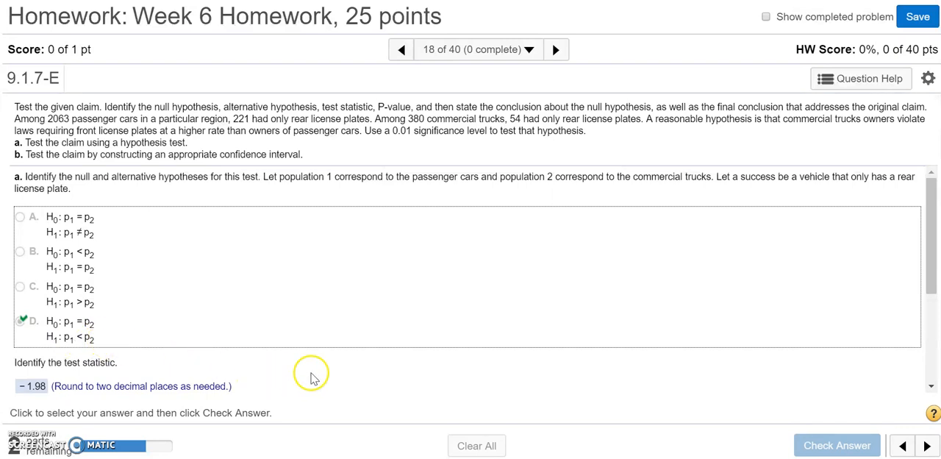
scroll(310, 373, down, 3)
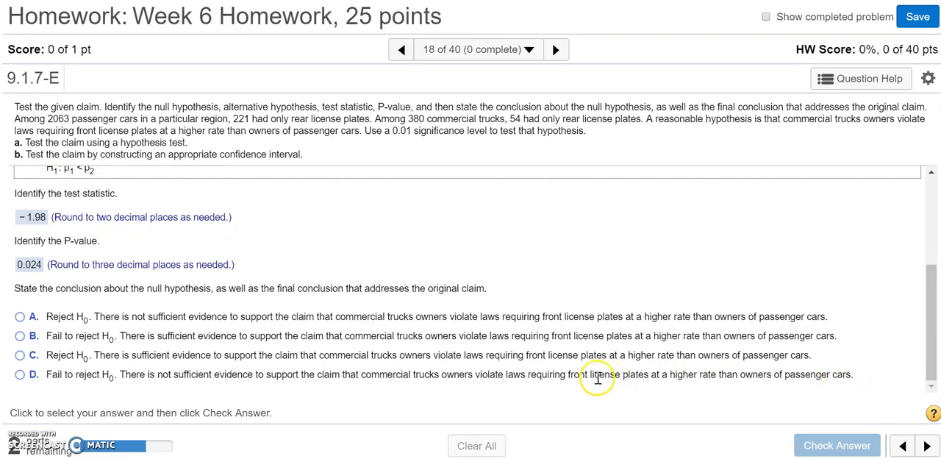
click(20, 375)
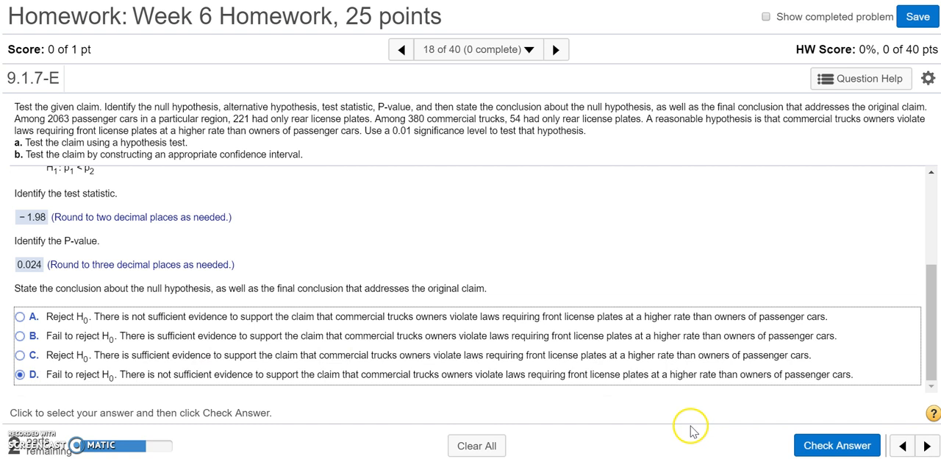
click(832, 445)
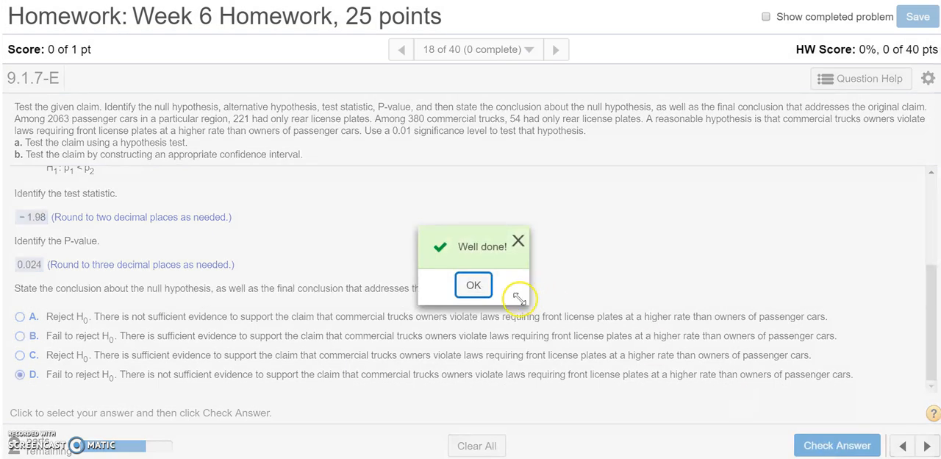
click(474, 286)
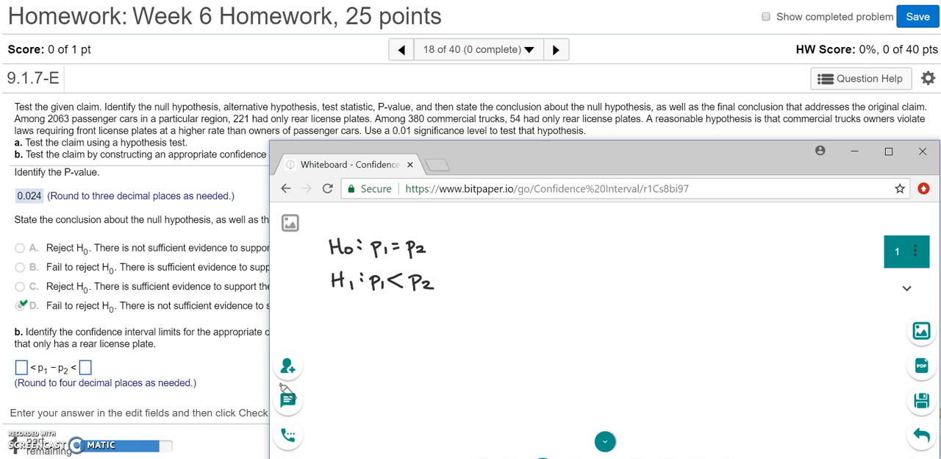
Draw a bell curve over a baseline beside the hypotheses, and add a left-pointing arrow and the word "Left" beneath them.
drag(501, 352, 757, 349)
mouse_move(485, 337)
mouse_down()
mouse_move(503, 336)
mouse_move(604, 271)
mouse_move(787, 340)
mouse_up()
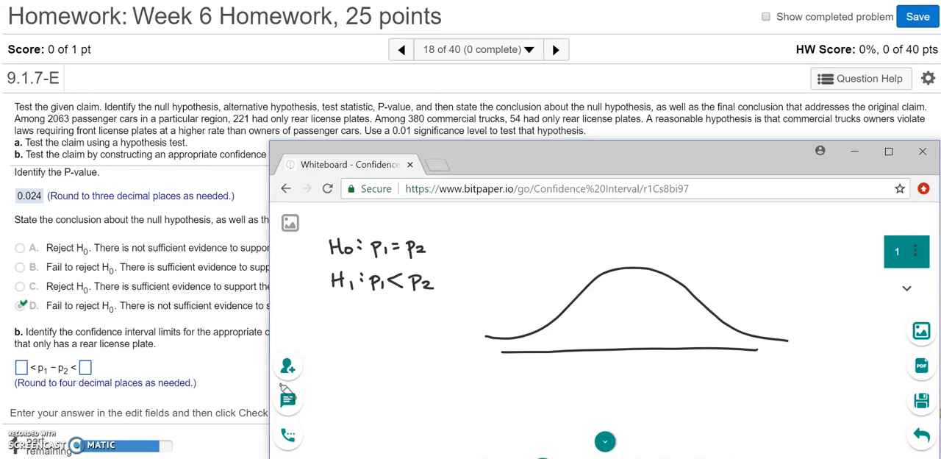
mouse_move(397, 311)
mouse_down()
mouse_move(390, 325)
mouse_move(417, 321)
mouse_up()
drag(324, 328, 331, 344)
drag(334, 338, 360, 344)
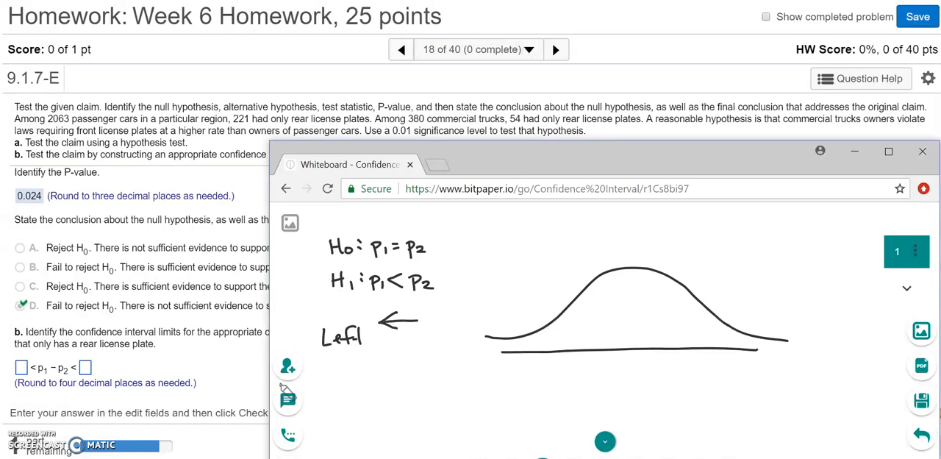
Mark off and shade the curve's left tail, and label it .01 with an arrow pointing to the shaded area.
drag(533, 321, 533, 354)
drag(532, 349, 475, 343)
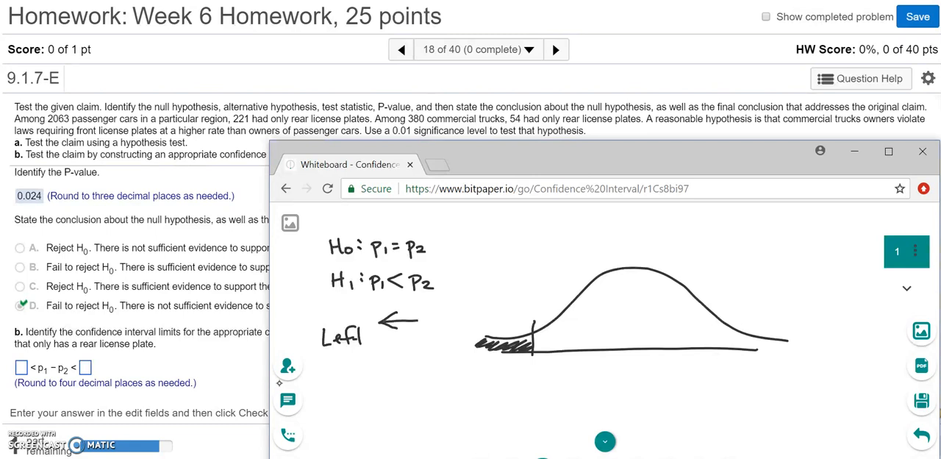
drag(497, 313, 504, 336)
click(474, 305)
mouse_move(484, 295)
mouse_down()
mouse_move(480, 305)
mouse_move(486, 295)
mouse_move(497, 310)
mouse_up()
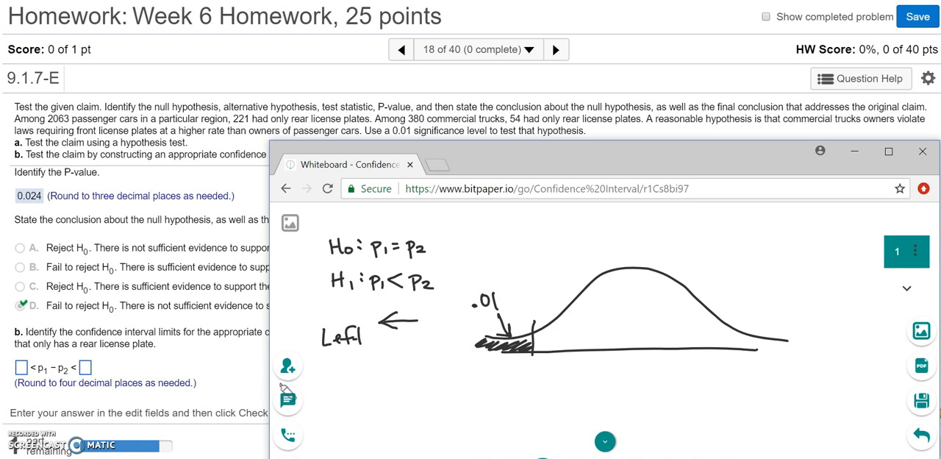
Mark off and shade the curve's right tail and label it .01.
mouse_move(727, 322)
mouse_down()
mouse_move(730, 353)
mouse_move(754, 340)
mouse_move(797, 343)
mouse_up()
click(755, 318)
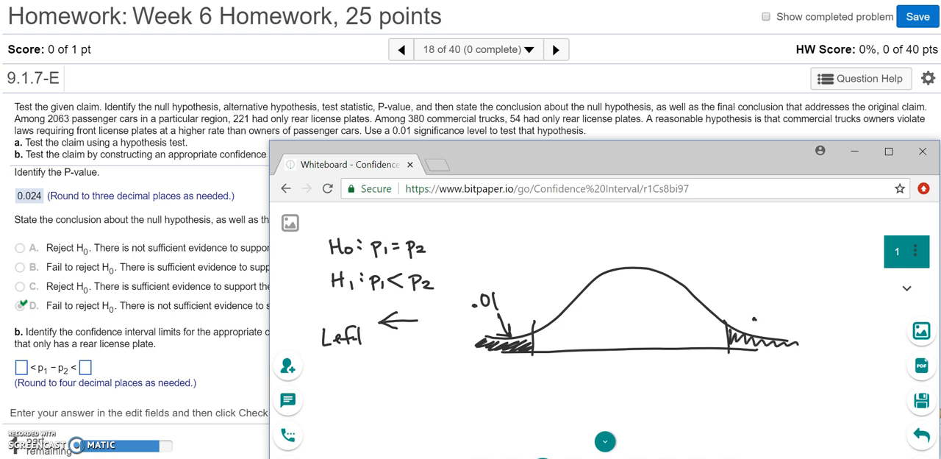
drag(774, 303, 793, 318)
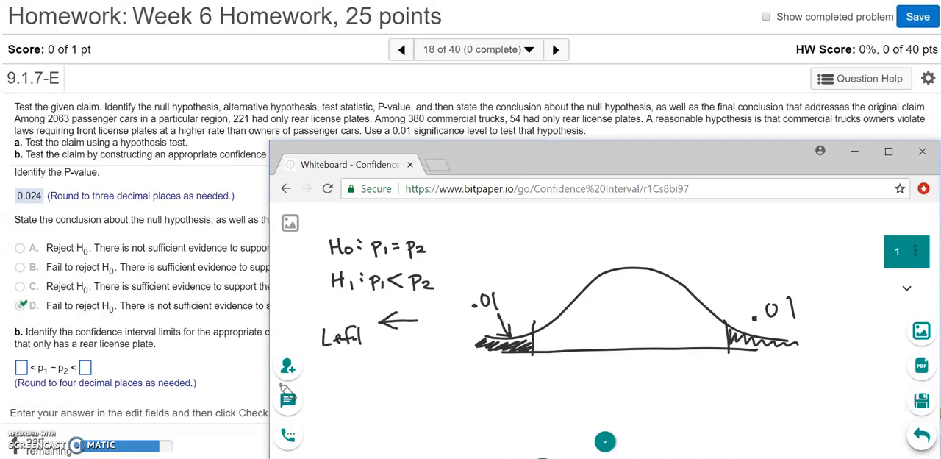
Write .98 in the middle of the bell curve, and note "= 1" and "100%" beside the right tail.
click(616, 321)
mouse_move(637, 302)
mouse_down()
mouse_move(634, 324)
mouse_move(647, 307)
mouse_move(646, 323)
mouse_move(655, 311)
mouse_up()
drag(822, 312, 833, 313)
mouse_move(822, 318)
mouse_down()
mouse_move(844, 323)
mouse_move(824, 356)
mouse_up()
drag(836, 344, 855, 359)
click(854, 347)
click(867, 353)
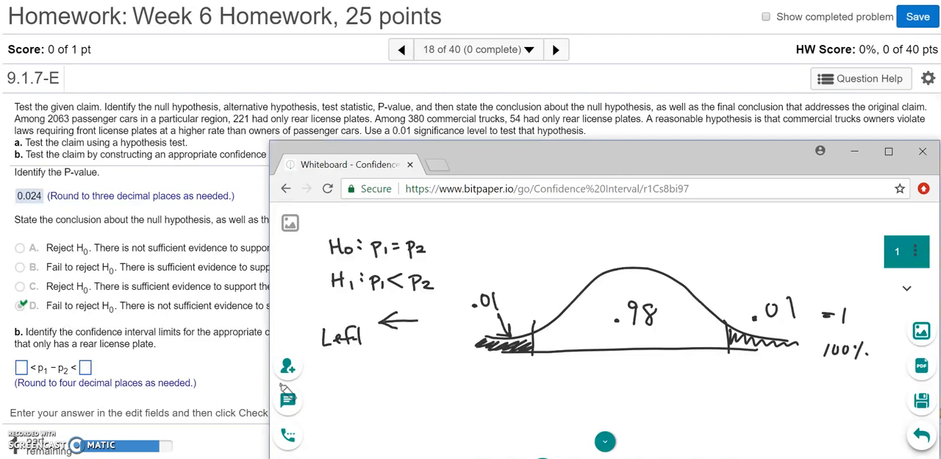
Add the percentage equivalents above the curve's areas: 1% over the left tail, 98% over the center, 1% over the right tail.
mouse_move(492, 260)
mouse_down()
mouse_move(491, 277)
mouse_move(509, 258)
mouse_move(506, 277)
mouse_up()
click(523, 272)
drag(630, 242, 626, 261)
mouse_move(645, 241)
mouse_down()
mouse_move(641, 249)
mouse_move(646, 242)
mouse_move(657, 257)
mouse_up()
click(671, 254)
mouse_move(776, 261)
mouse_down()
mouse_move(772, 278)
mouse_move(787, 282)
mouse_up()
drag(792, 275, 794, 279)
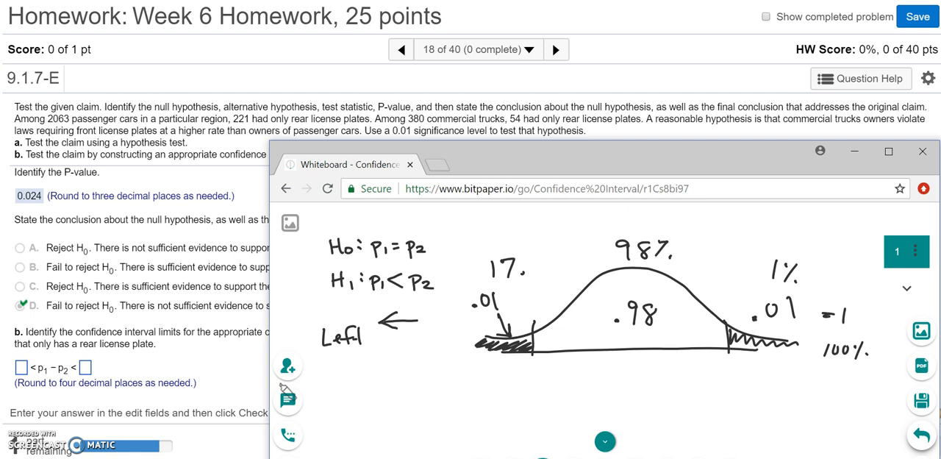
Switch to StatCrunch and start a two-sample proportion analysis from summary data.
key(alt+Tab)
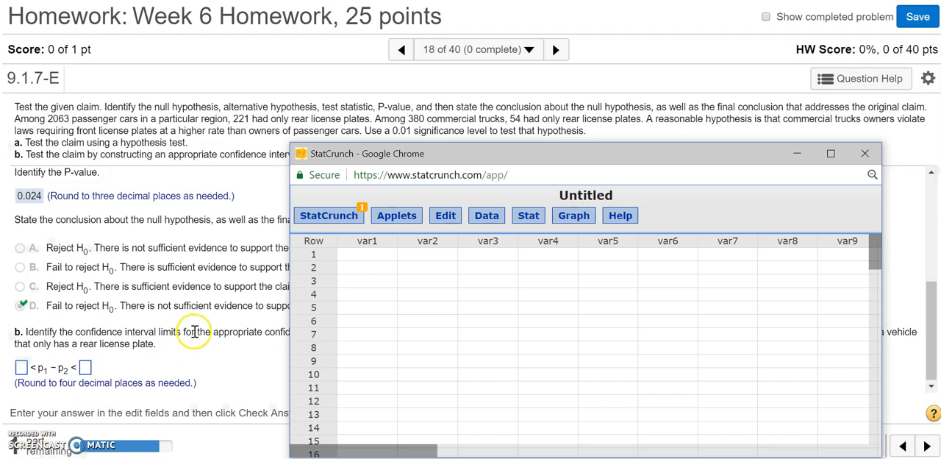
click(529, 214)
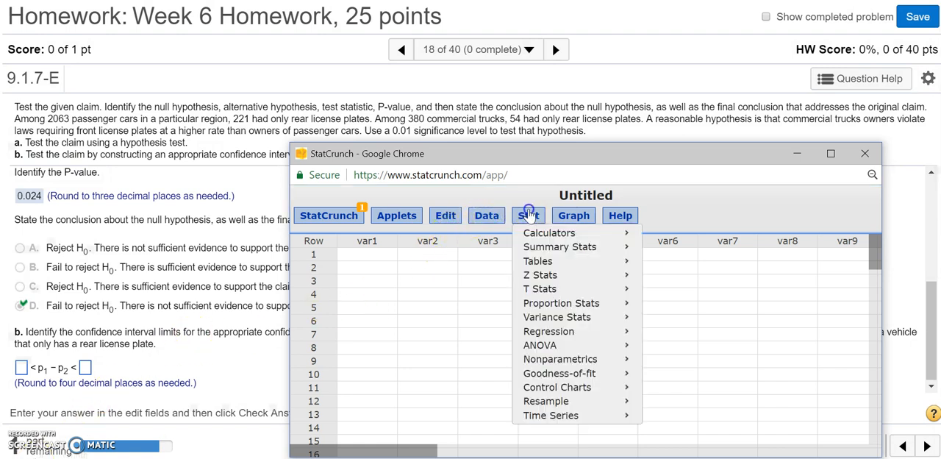
mouse_move(568, 307)
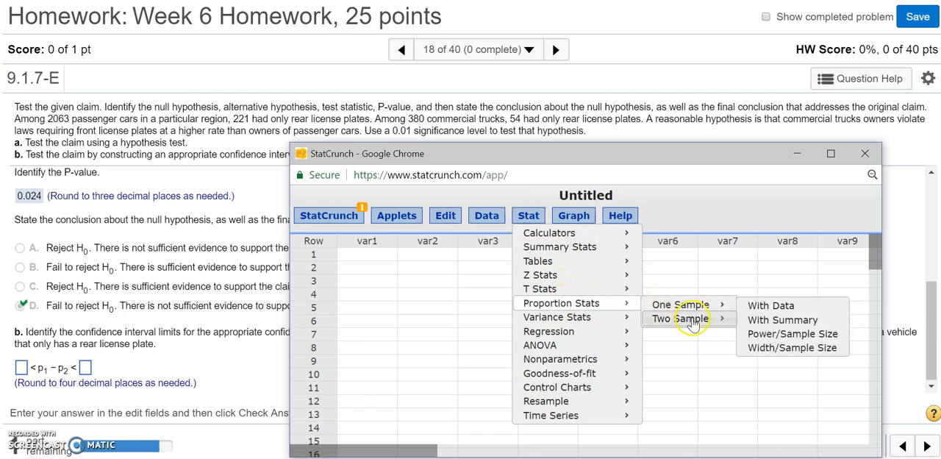
mouse_move(691, 325)
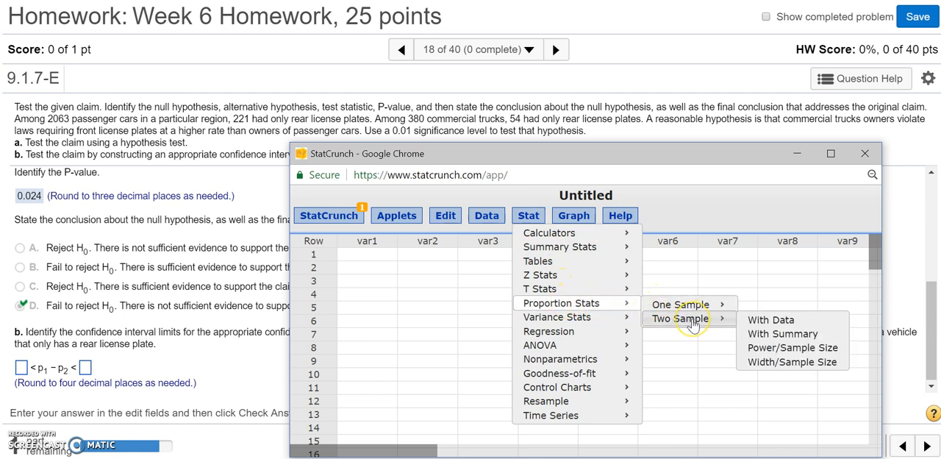
click(785, 334)
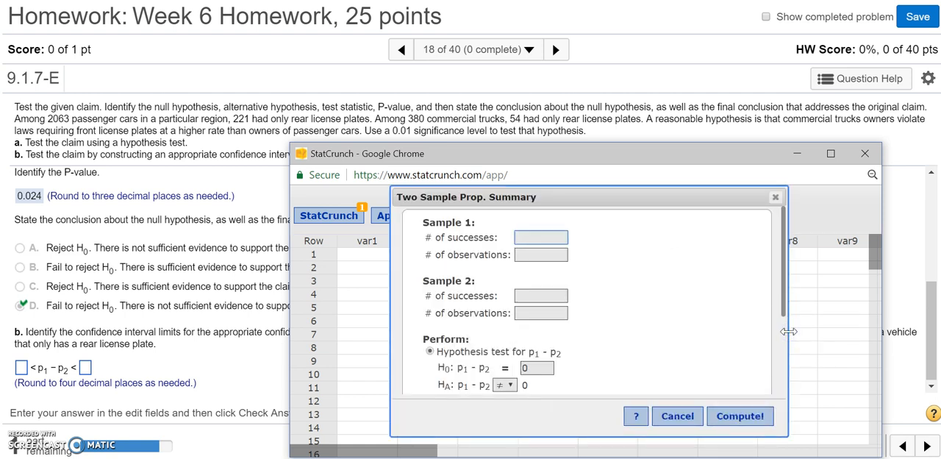
Enter 221 successes out of 2063 observations for sample 1 and 54 successes out of 380 observations for sample 2.
text(221)
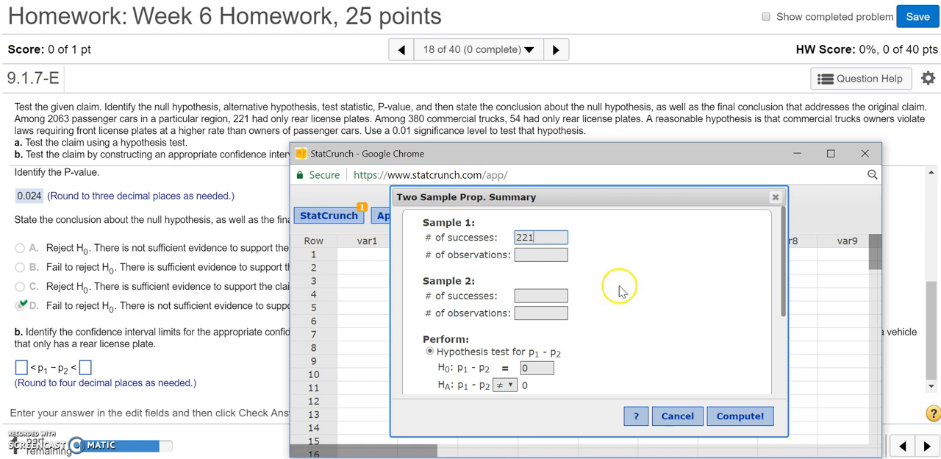
click(560, 256)
text(2063)
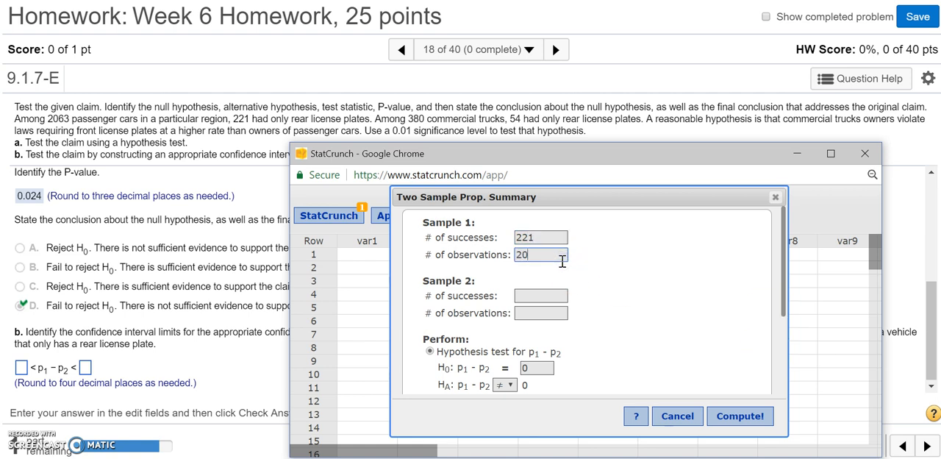
click(551, 293)
text(54)
click(545, 312)
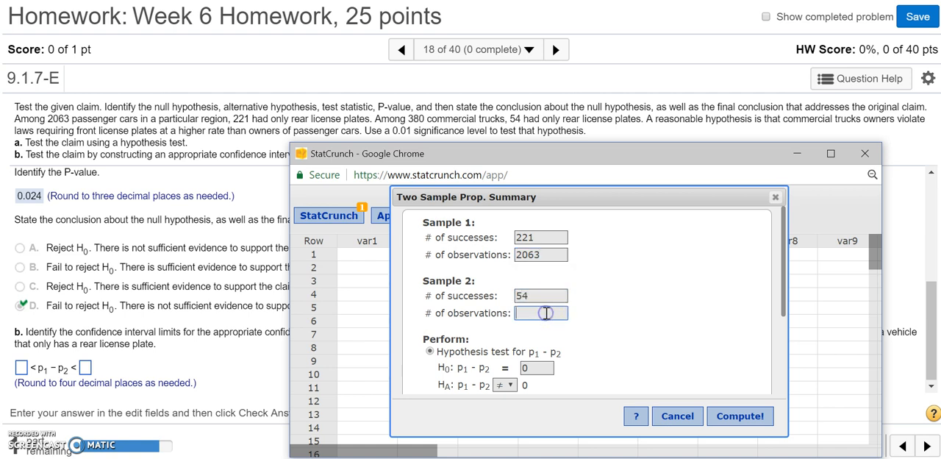
text(380)
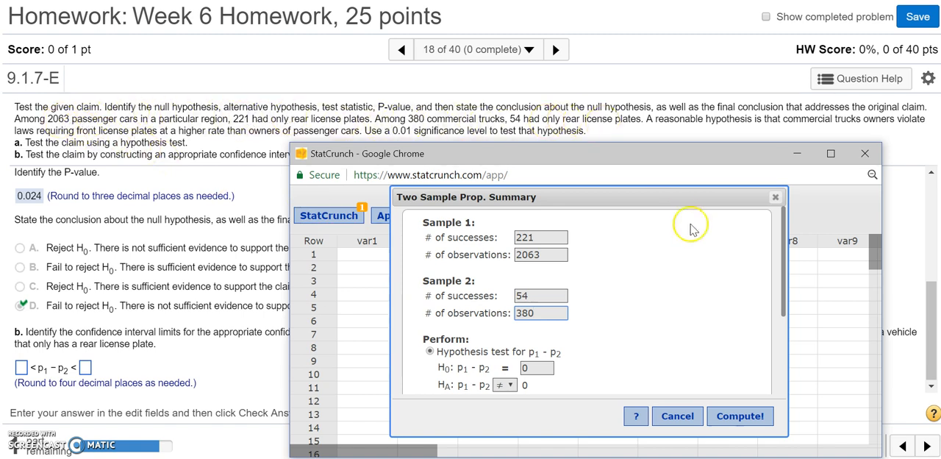
Choose the confidence interval for p1 - p2 at level 0.98, compute it, and reposition the results so all columns show.
drag(784, 258, 783, 361)
click(430, 292)
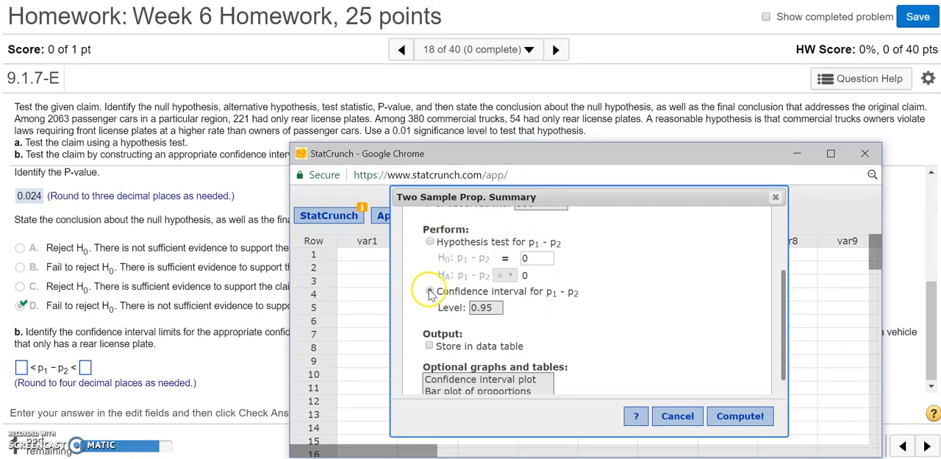
click(496, 307)
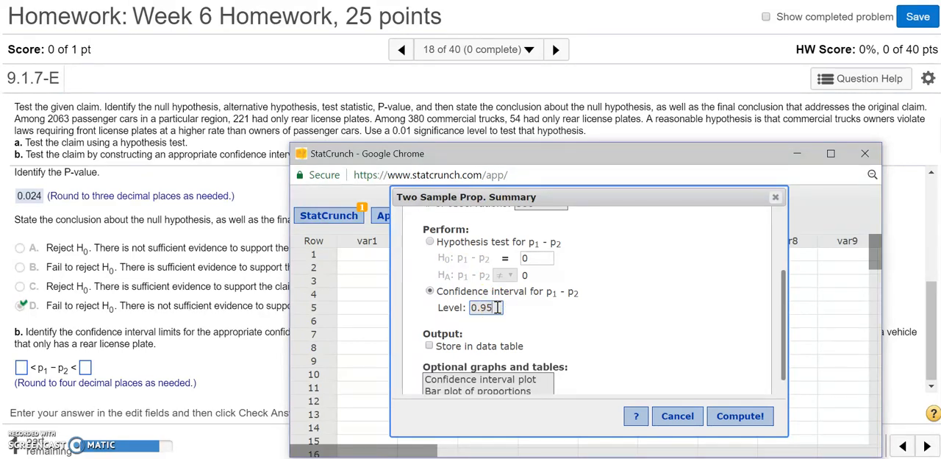
key(BackSpace)
text(8)
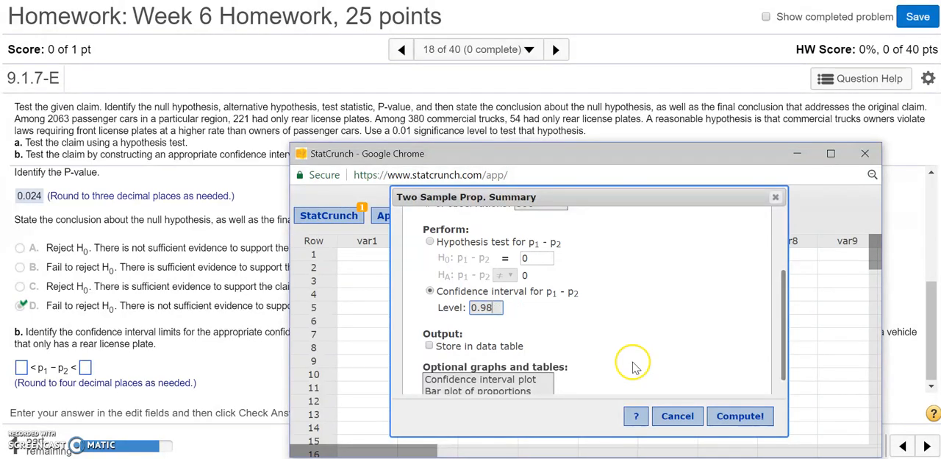
click(713, 404)
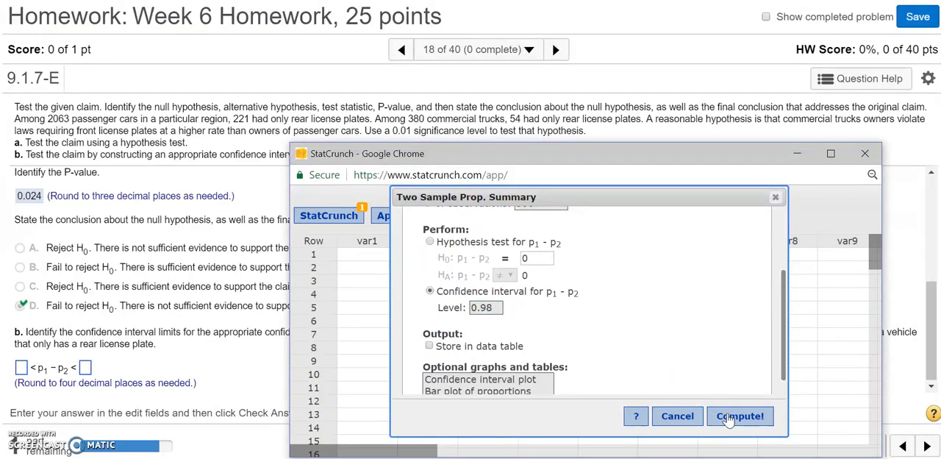
drag(714, 281, 690, 144)
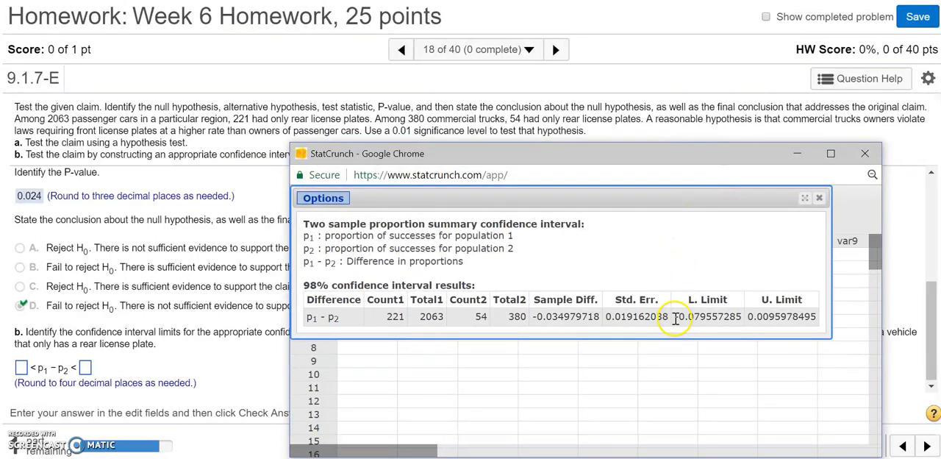
Consult the computed limits, enter -0.0796 and 0.0096 as the confidence interval limits in the homework, and submit them for checking.
drag(737, 317, 808, 318)
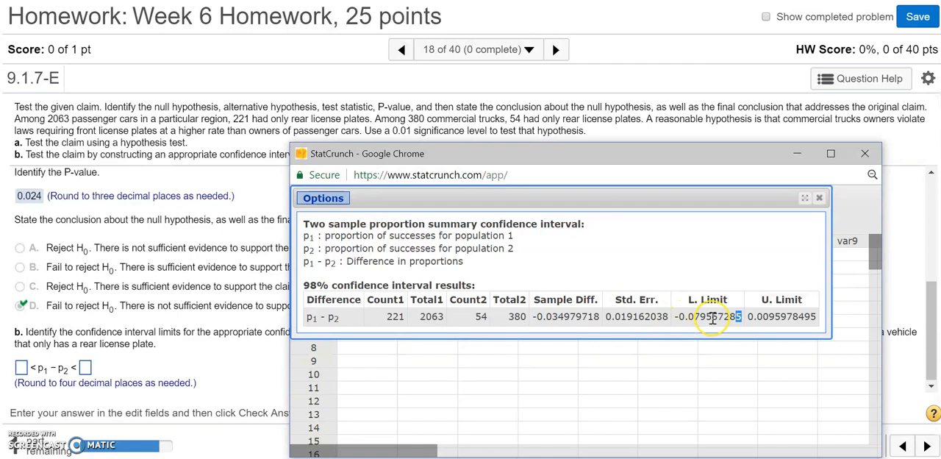
double_click(778, 317)
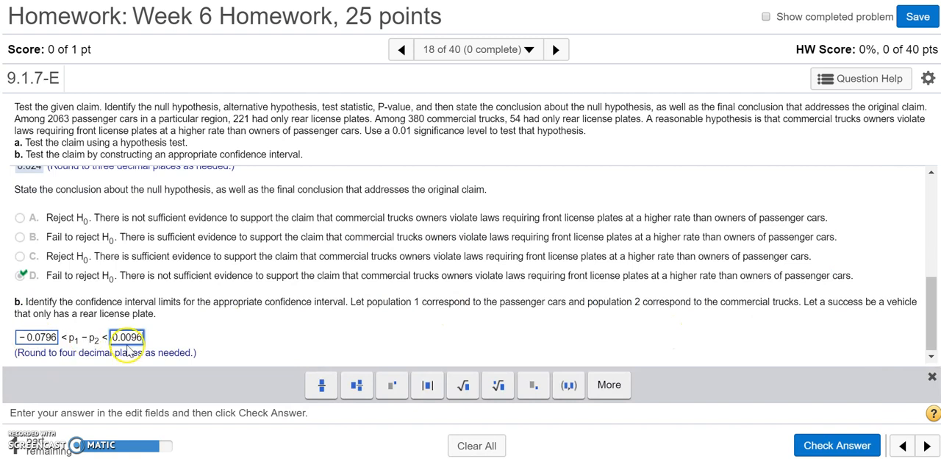
click(826, 446)
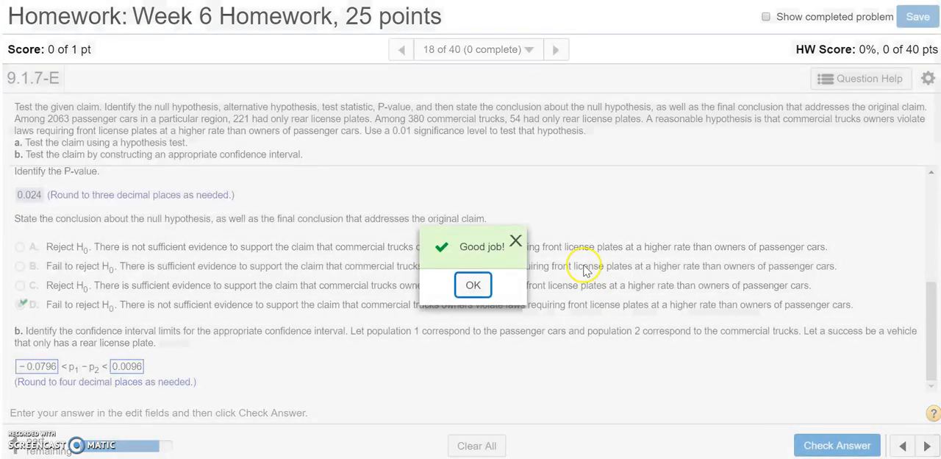
click(474, 286)
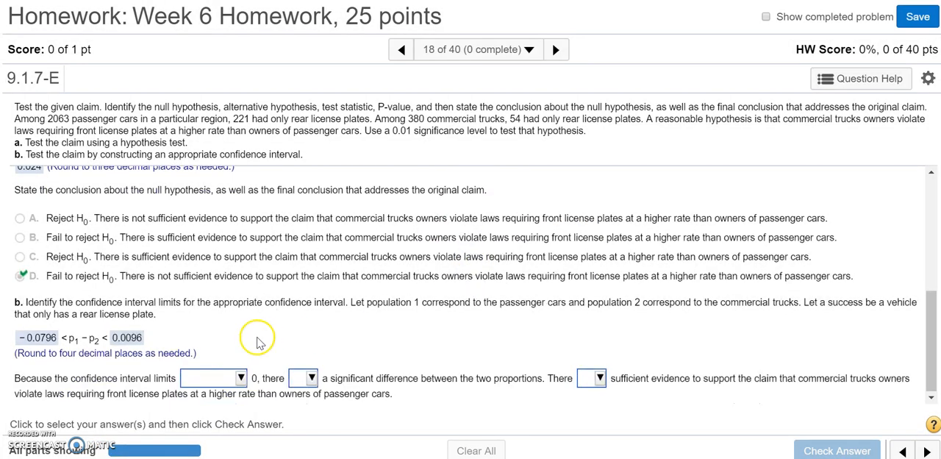
Complete the confidence interval conclusion with "contain", "is not" and "is not", and submit it for checking.
click(239, 378)
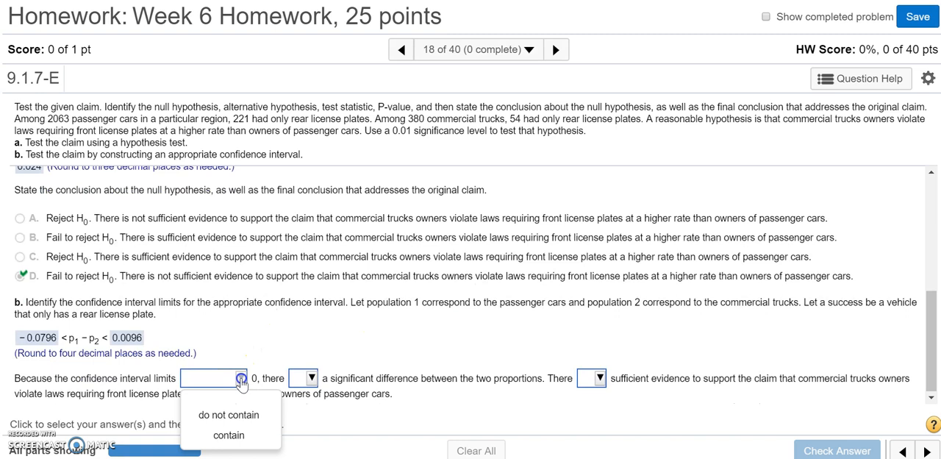
click(242, 437)
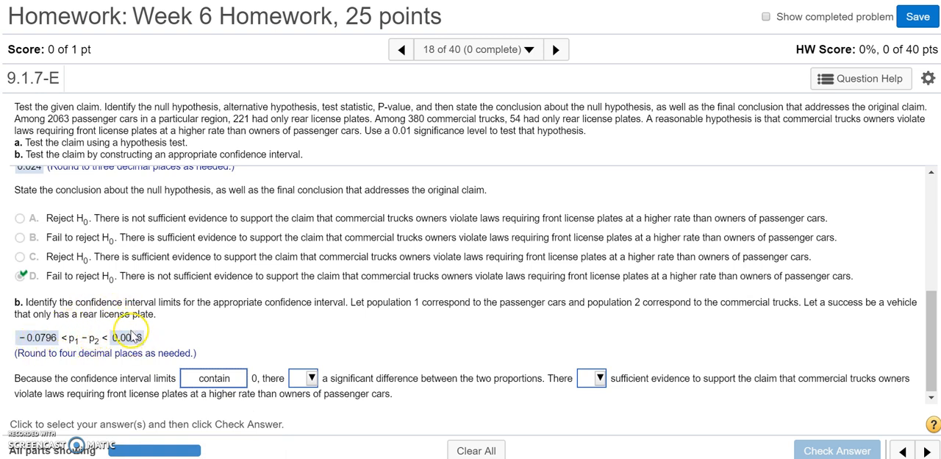
click(311, 378)
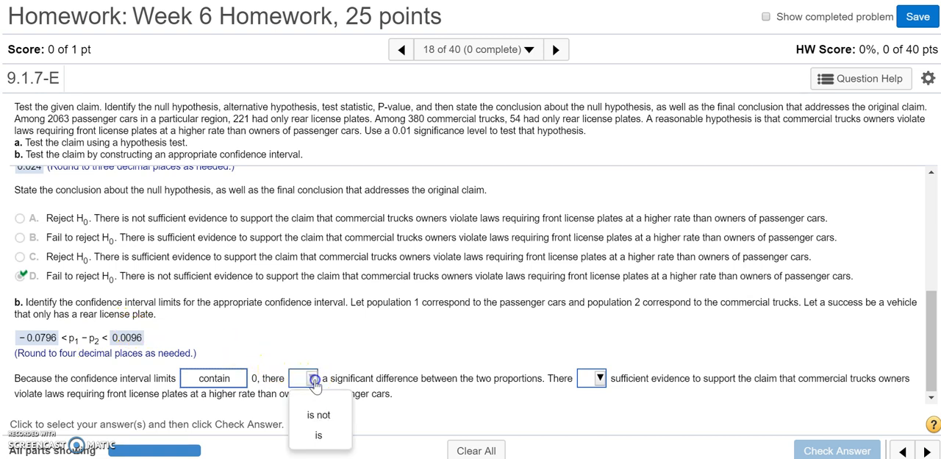
click(314, 415)
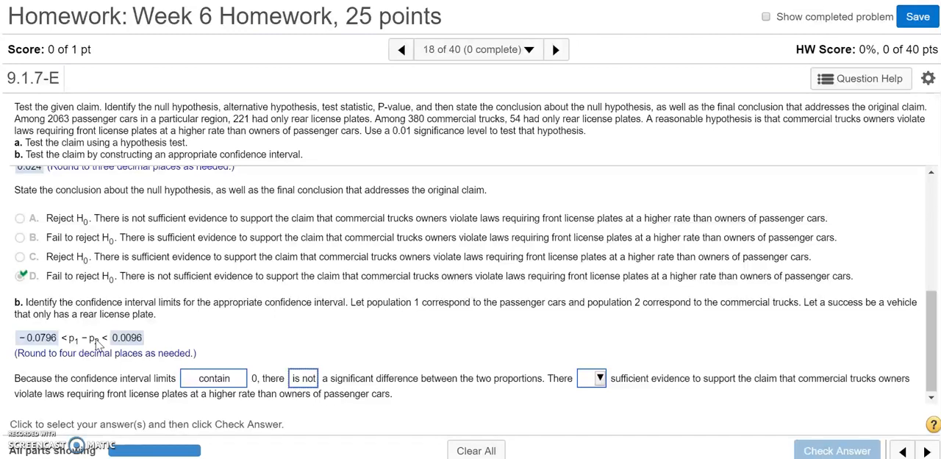
click(599, 378)
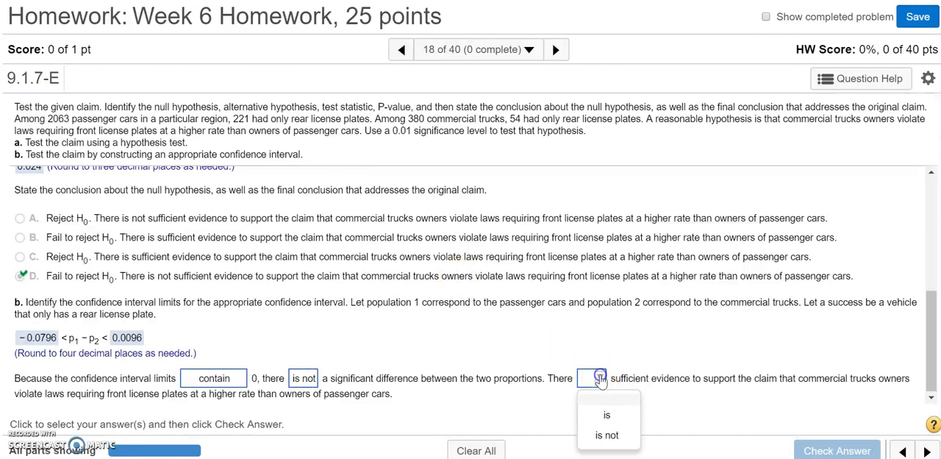
click(603, 440)
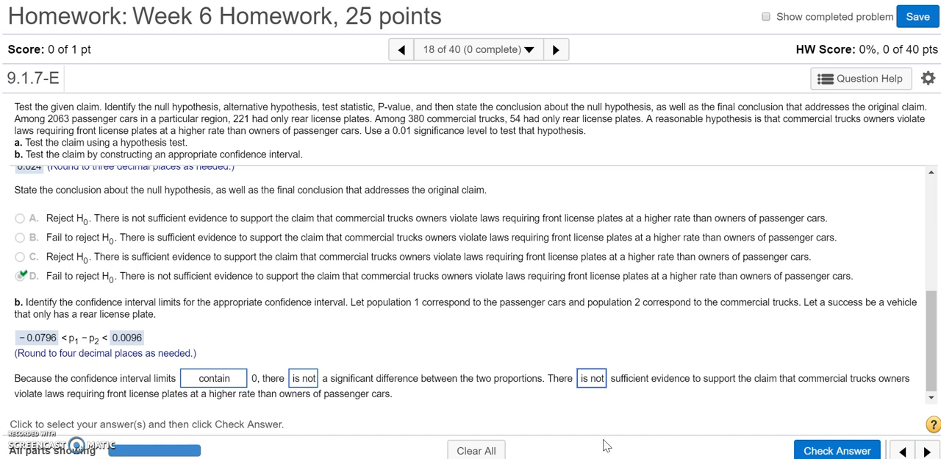
click(819, 449)
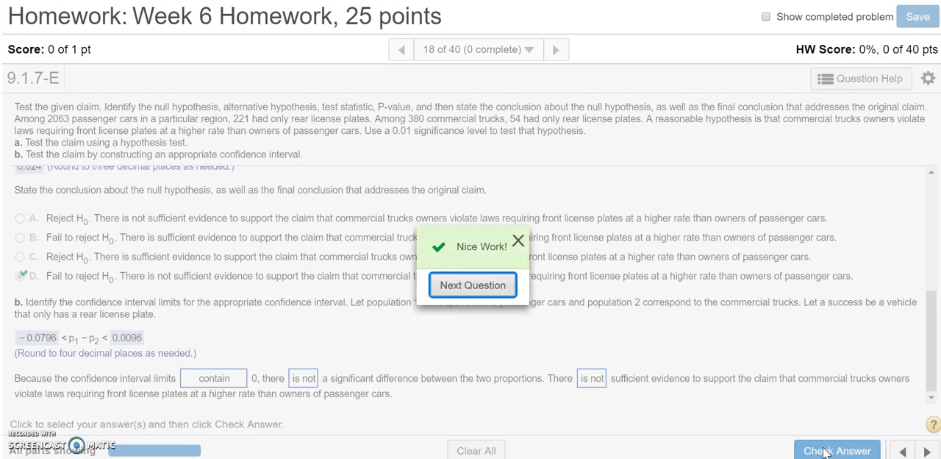